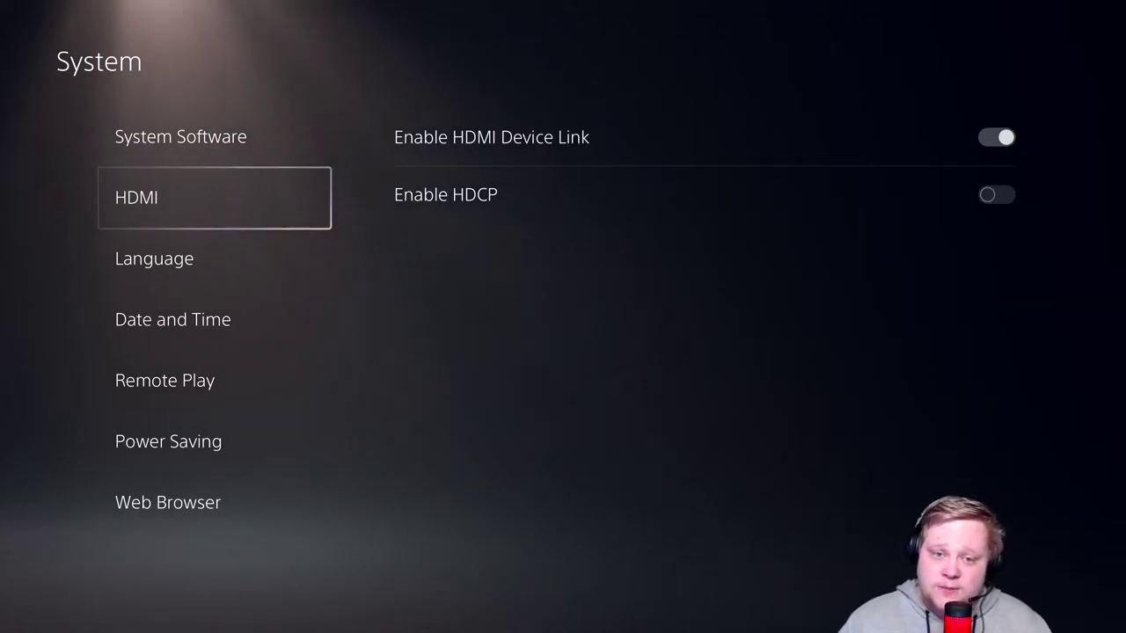
Leave the HDCP setting and go to Sound > Audio Output, where Output Device shows Controller Headset
key("Right")
key("Down")
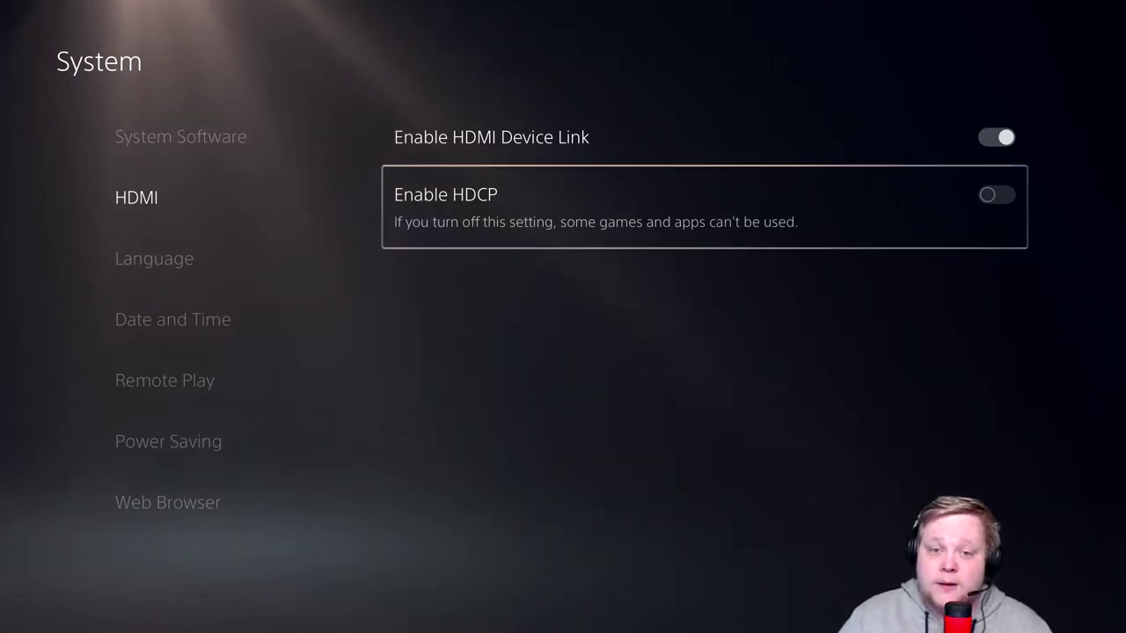
key("Left")
key("Escape")
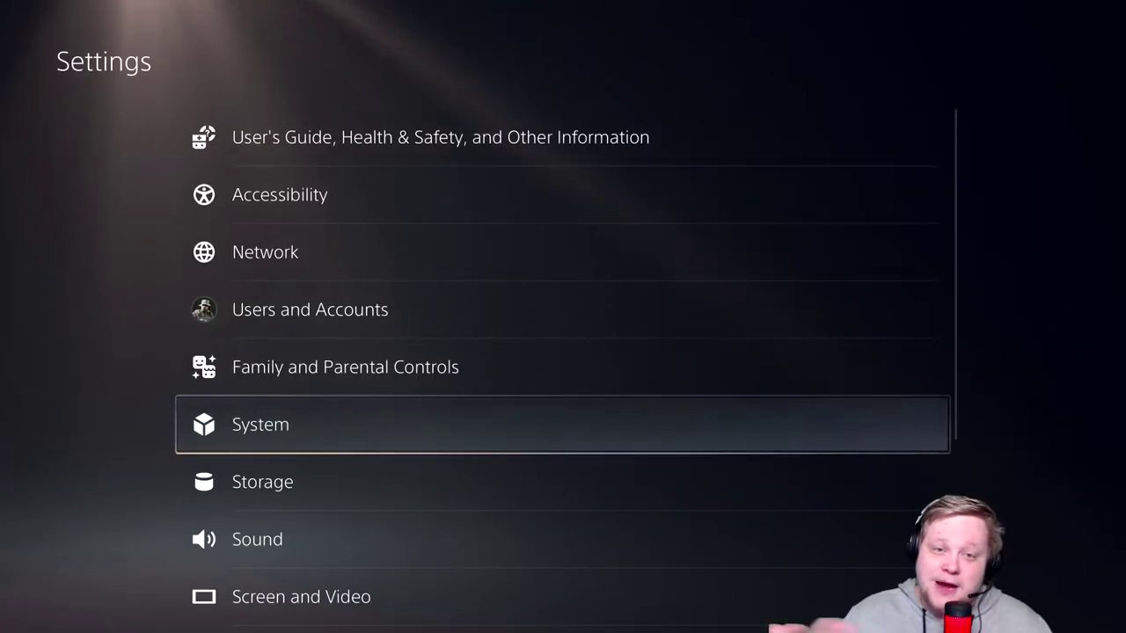
key("Down")
key("Up")
key("Down")
key("Down")
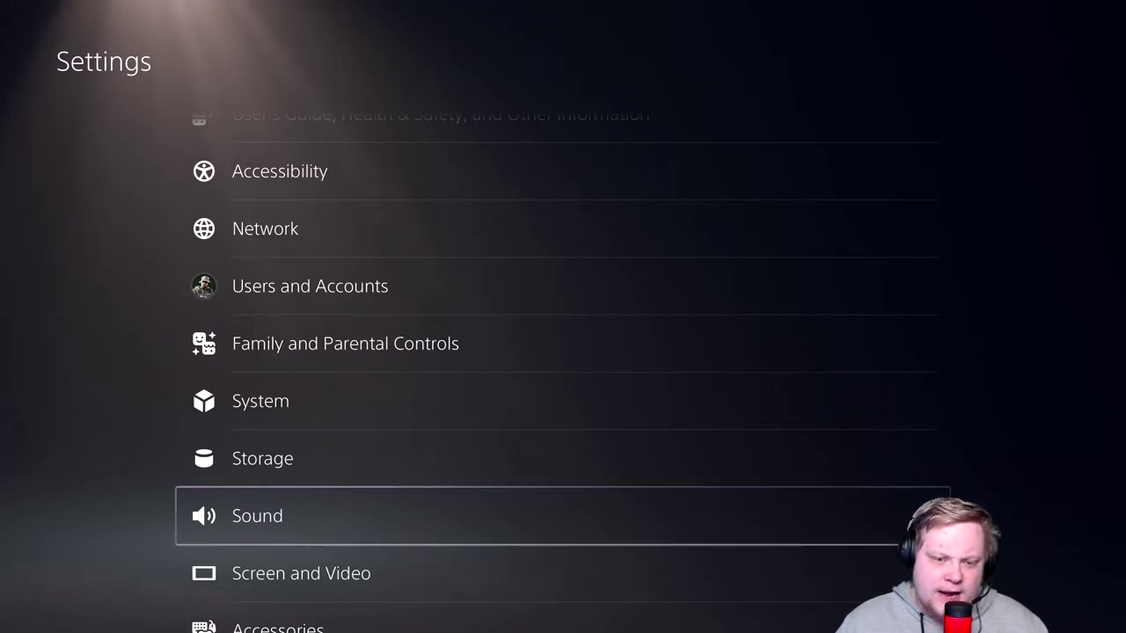
key("Return")
key("Down")
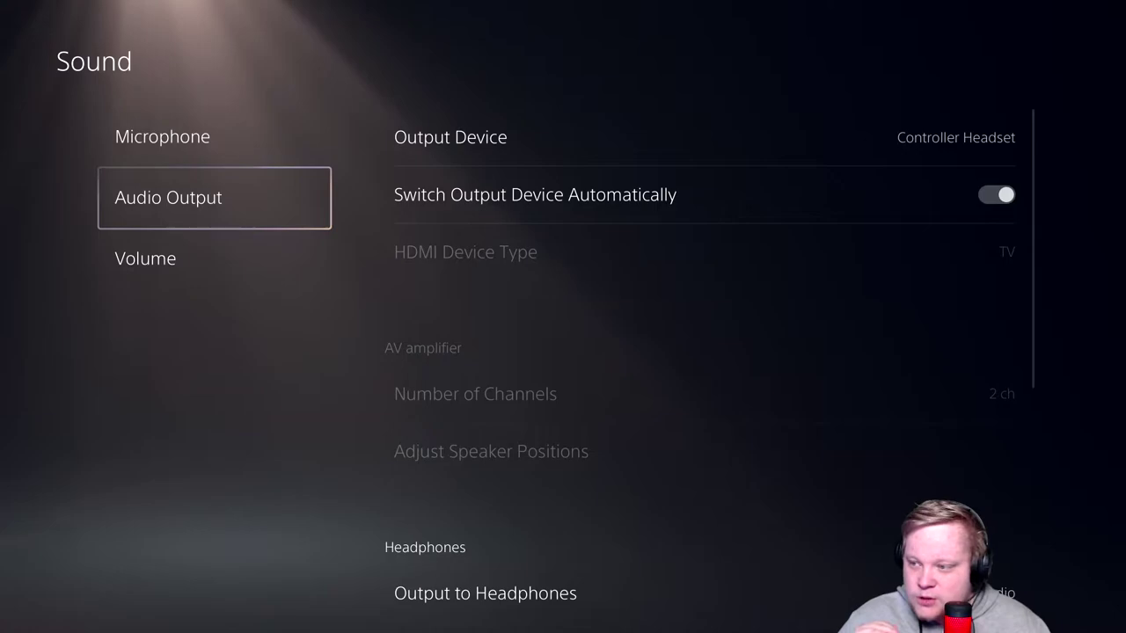
key("Right")
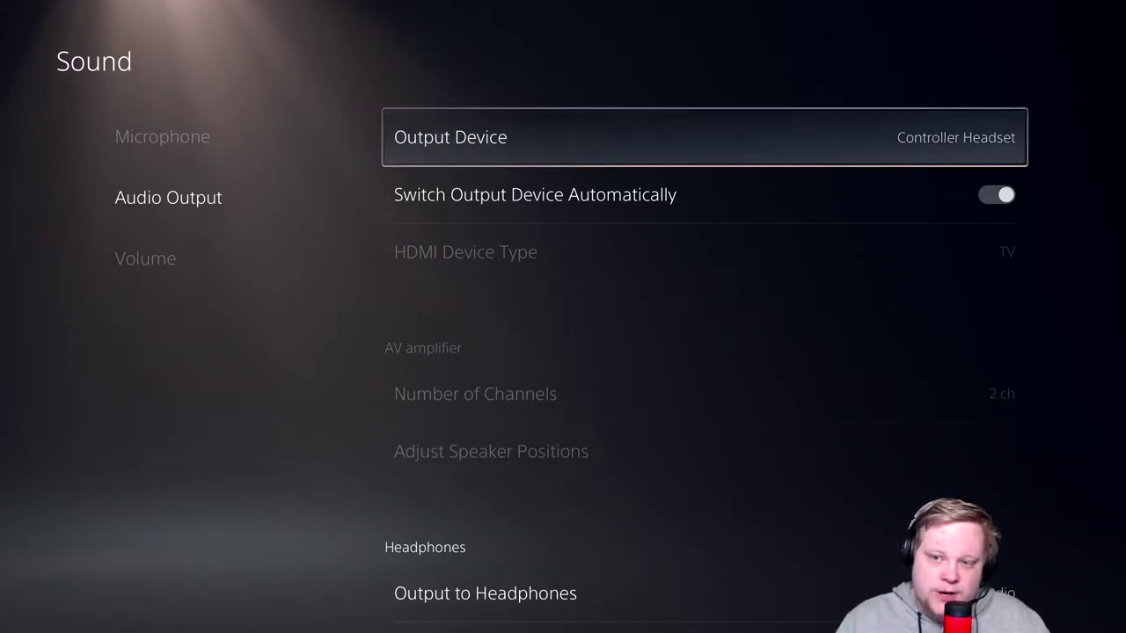
Open the Output Device list and move to HDMI Device (TV)
key("Return")
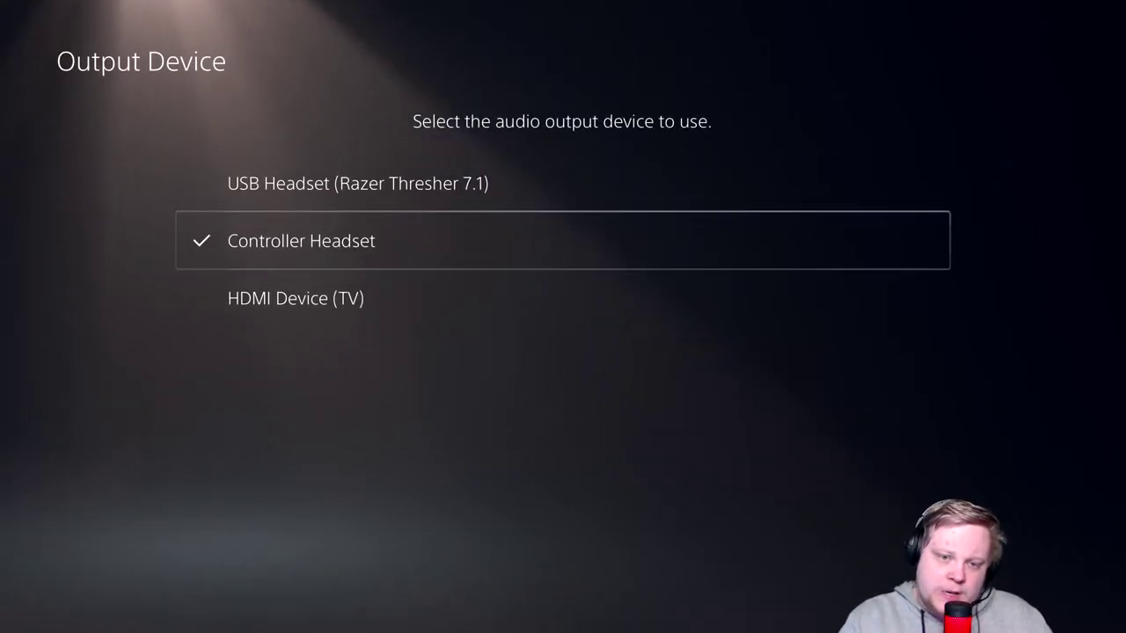
key("Down")
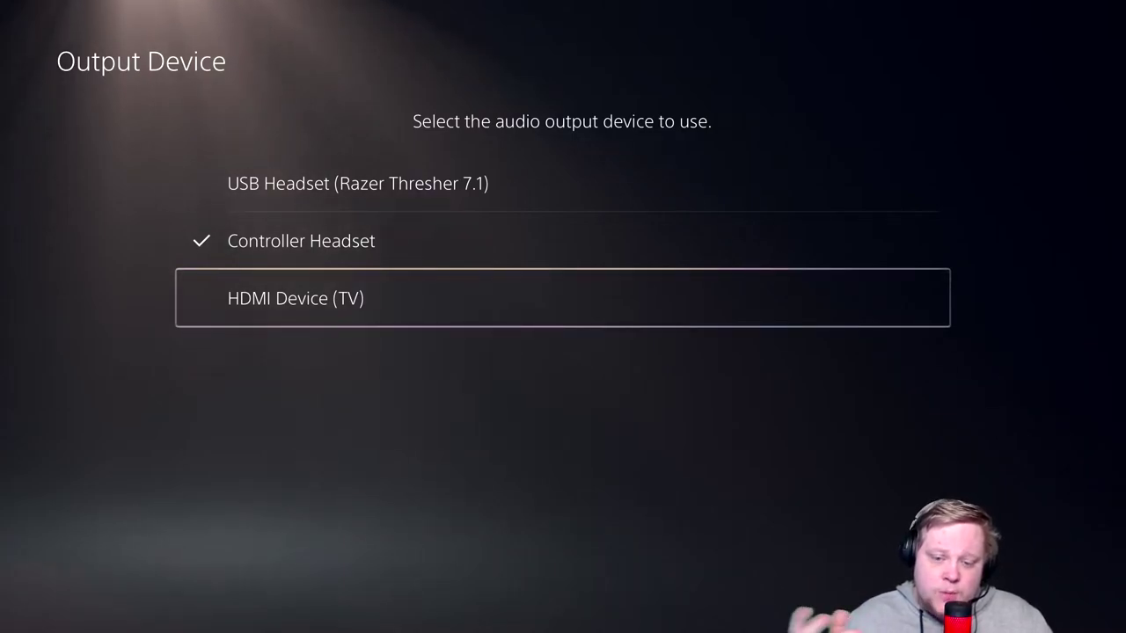
key("Up")
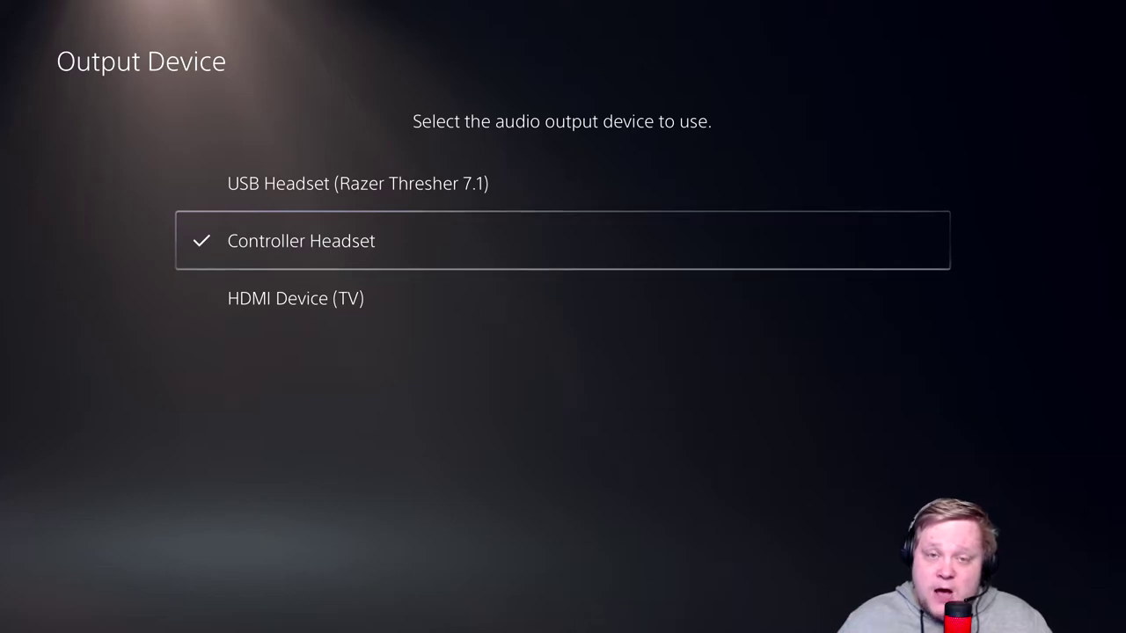
key("Down")
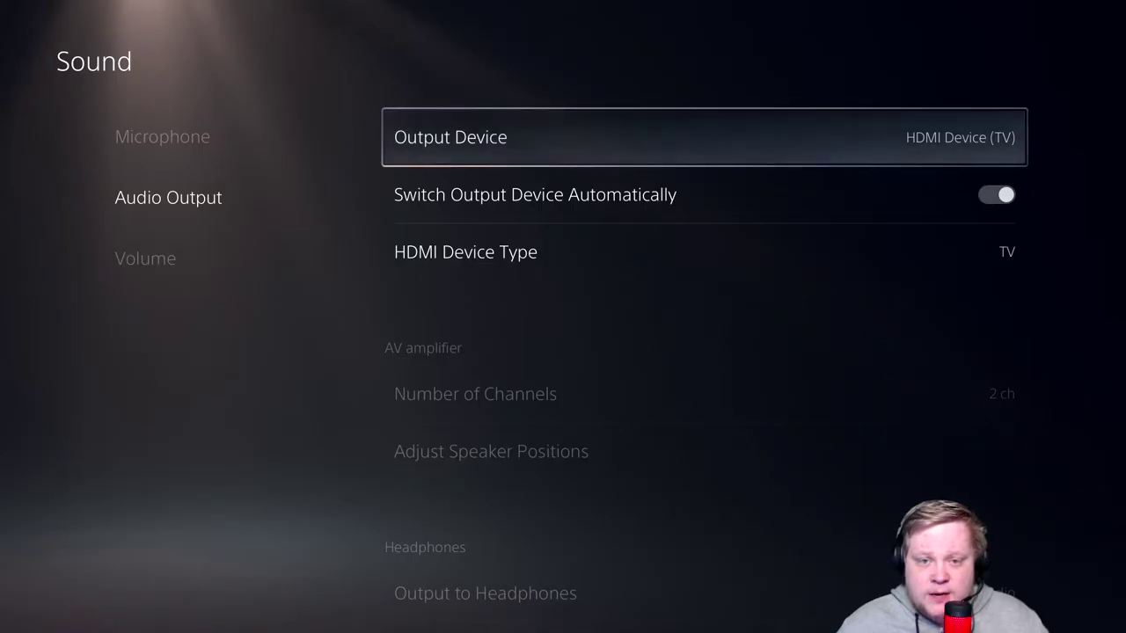
Switch the output back to Controller Headset and reopen the list to confirm it
key("Return")
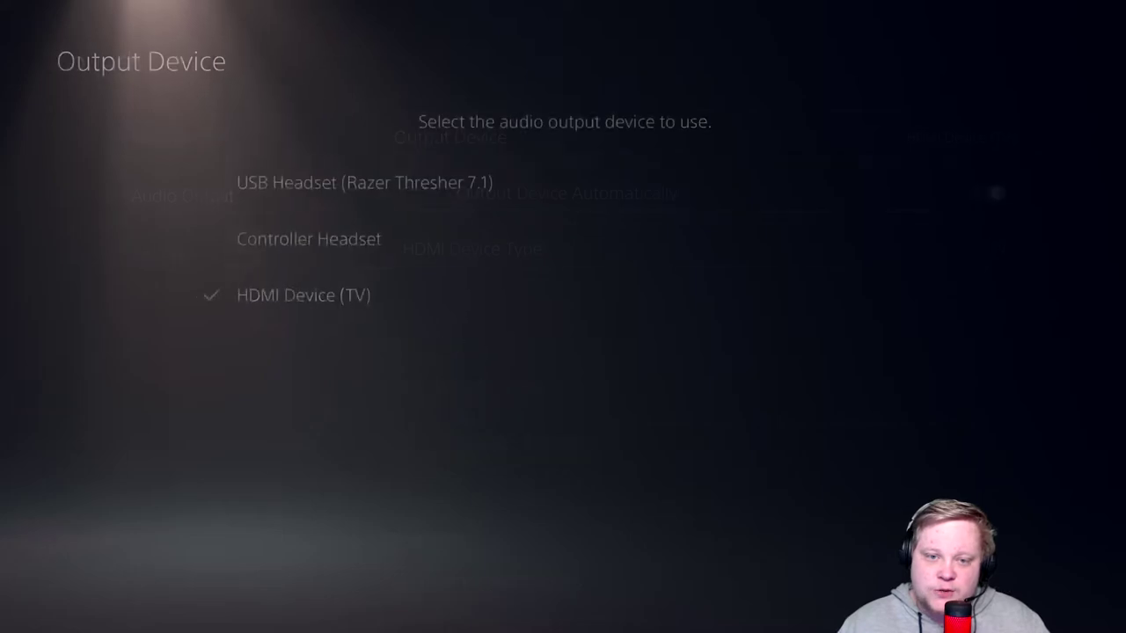
key("Down")
key("Down")
key("Return")
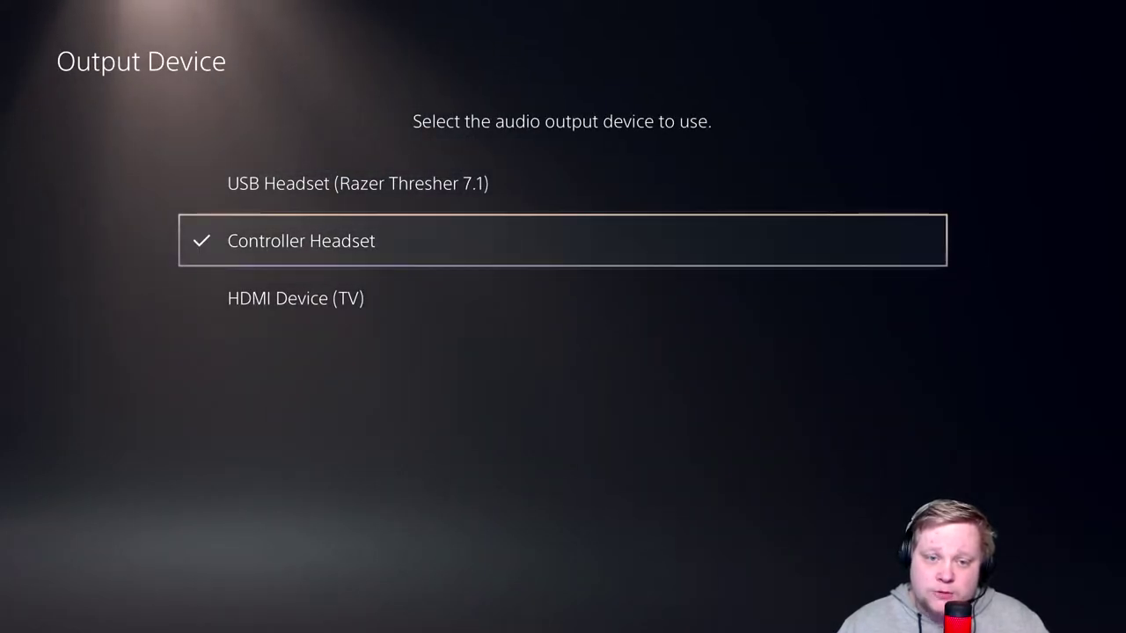
key("Return")
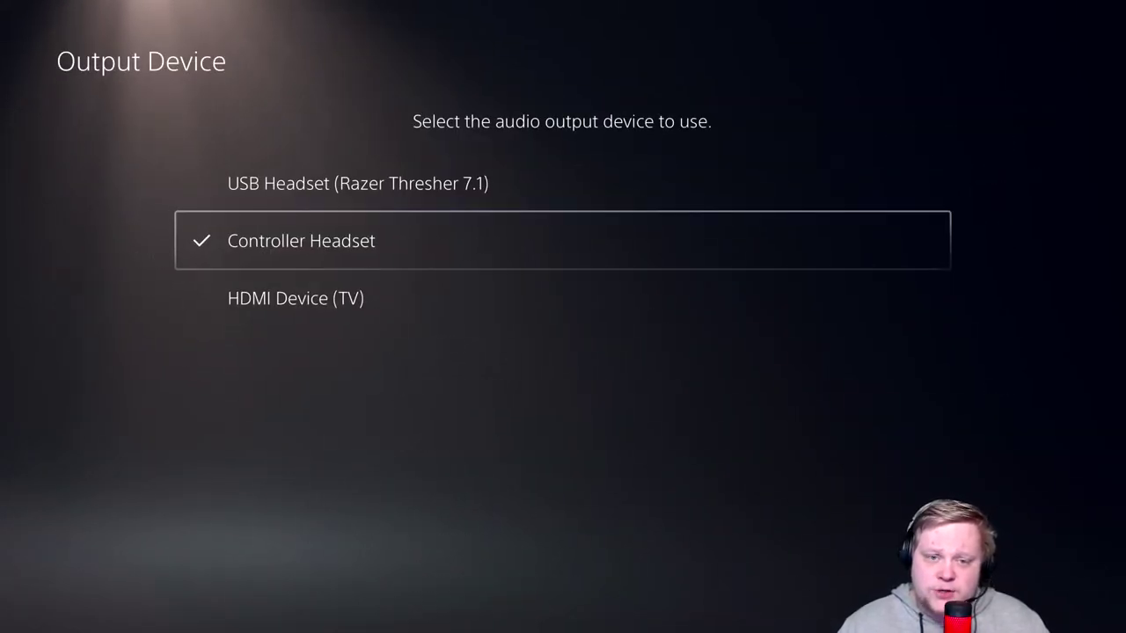
key("Up")
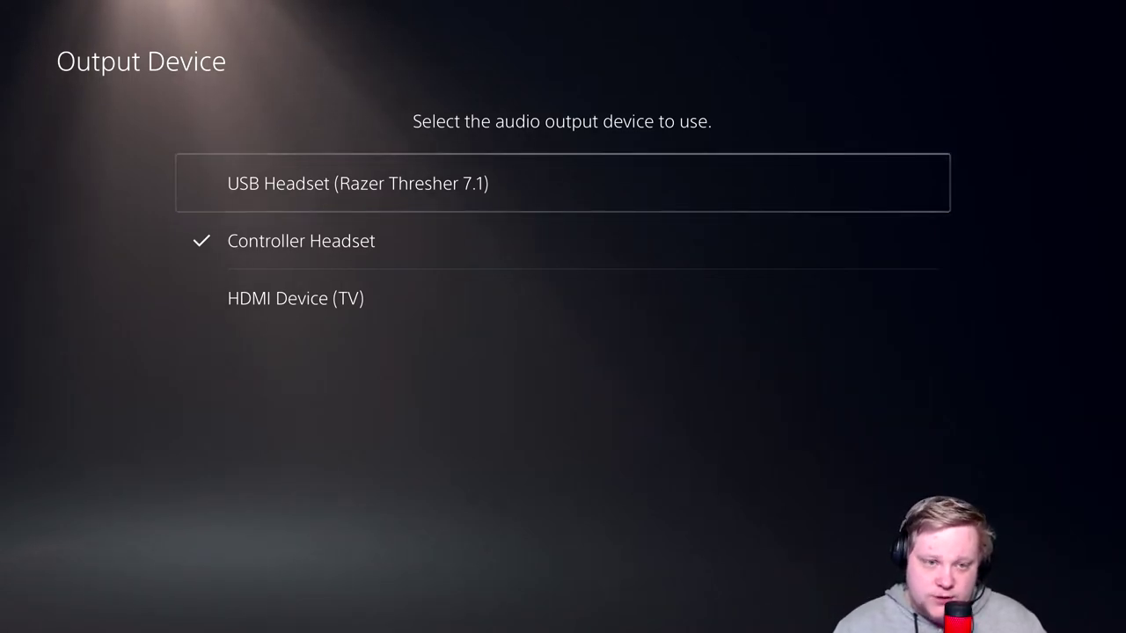
key("Escape")
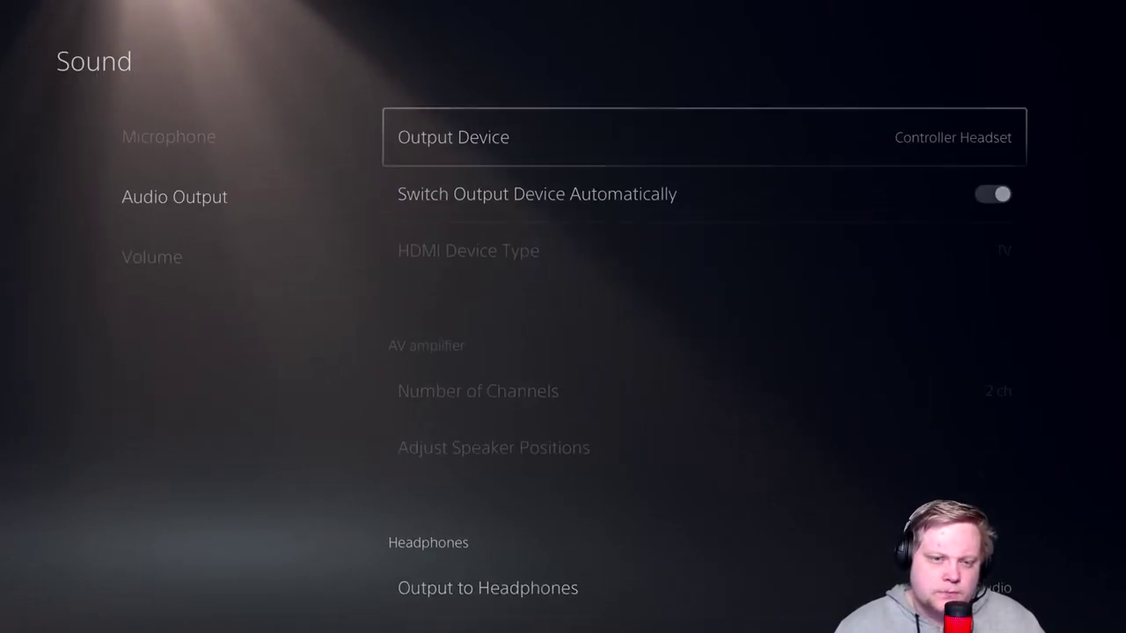
key("Return")
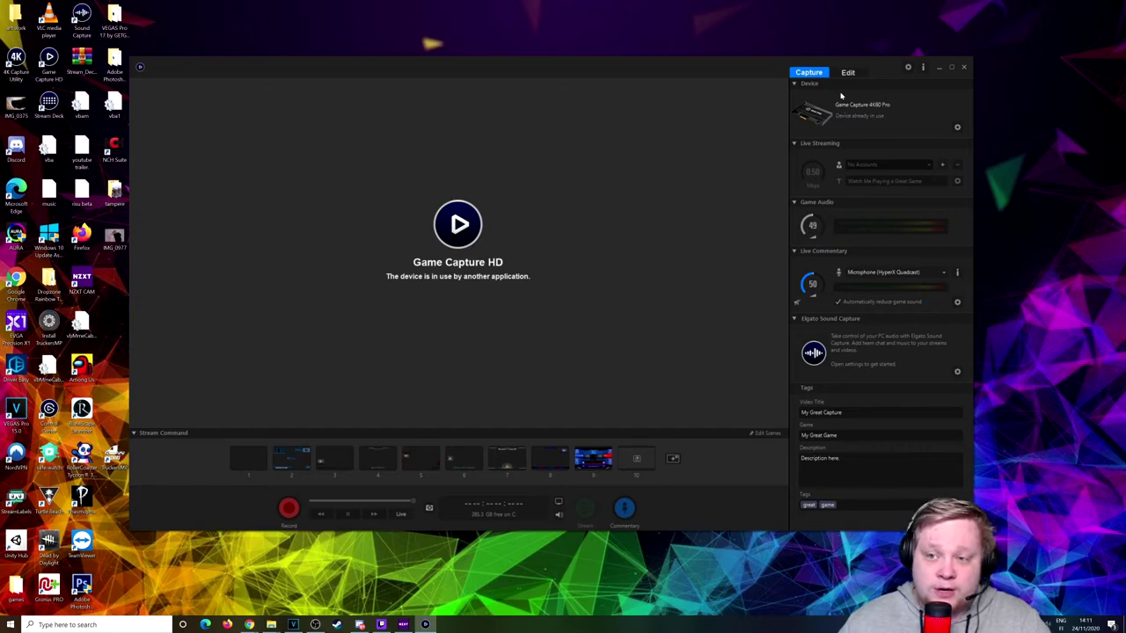
Open the Game Capture 4K60 Pro device settings in Elgato Game Capture HD
left_click(957, 128)
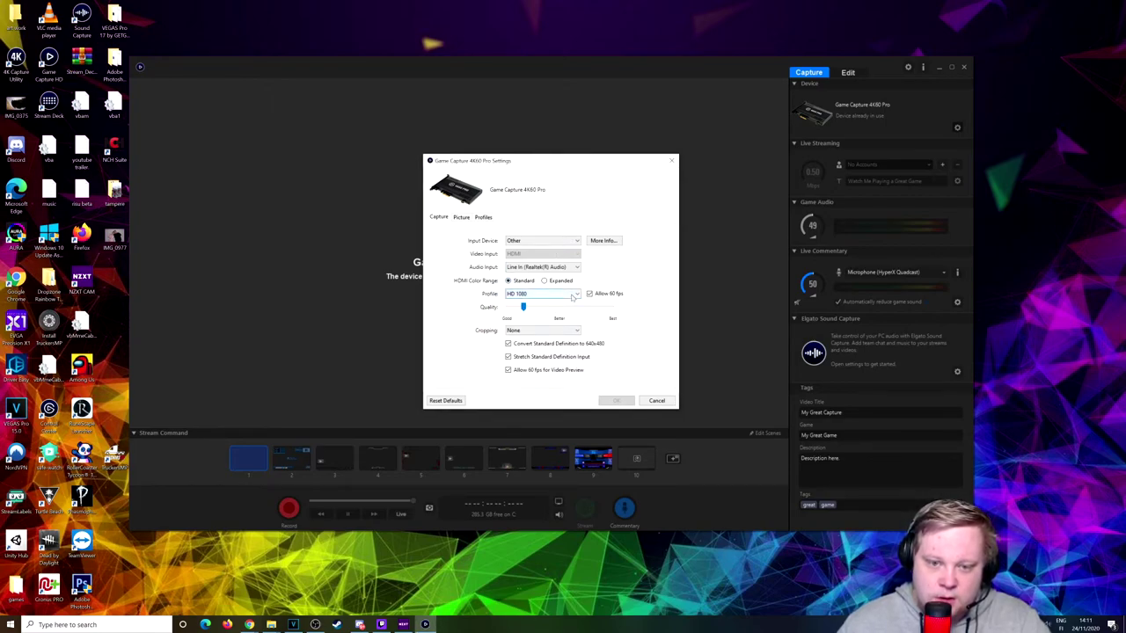
Keep Input Device as Other, set Audio Input to Line In (Realtek(R) Audio), and enable Allow 60 fps
left_click(523, 243)
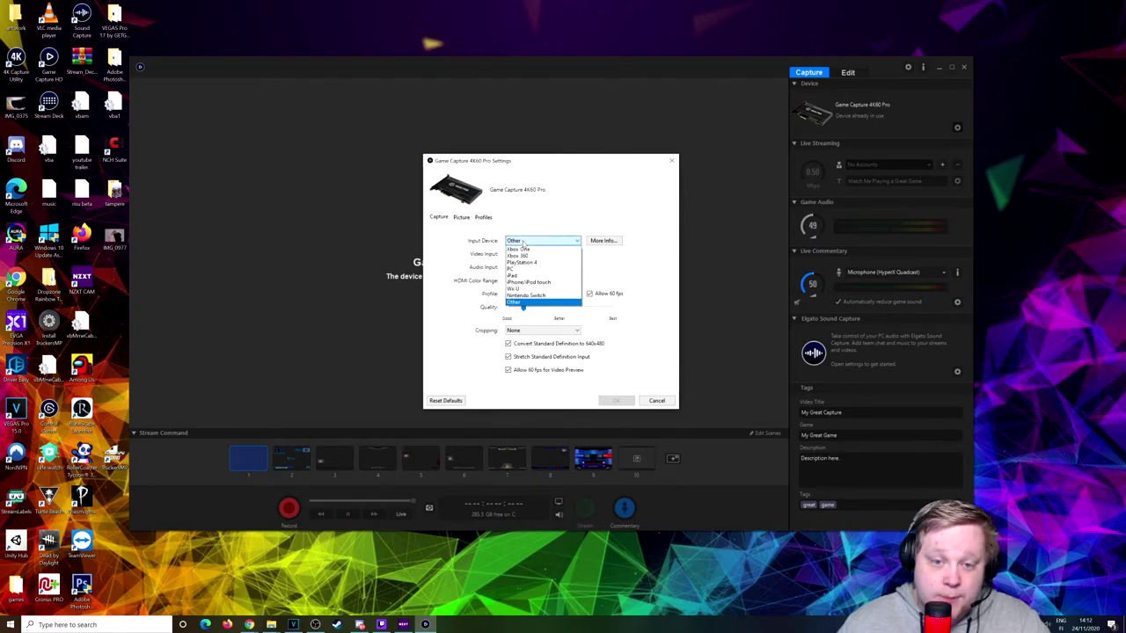
left_click(527, 304)
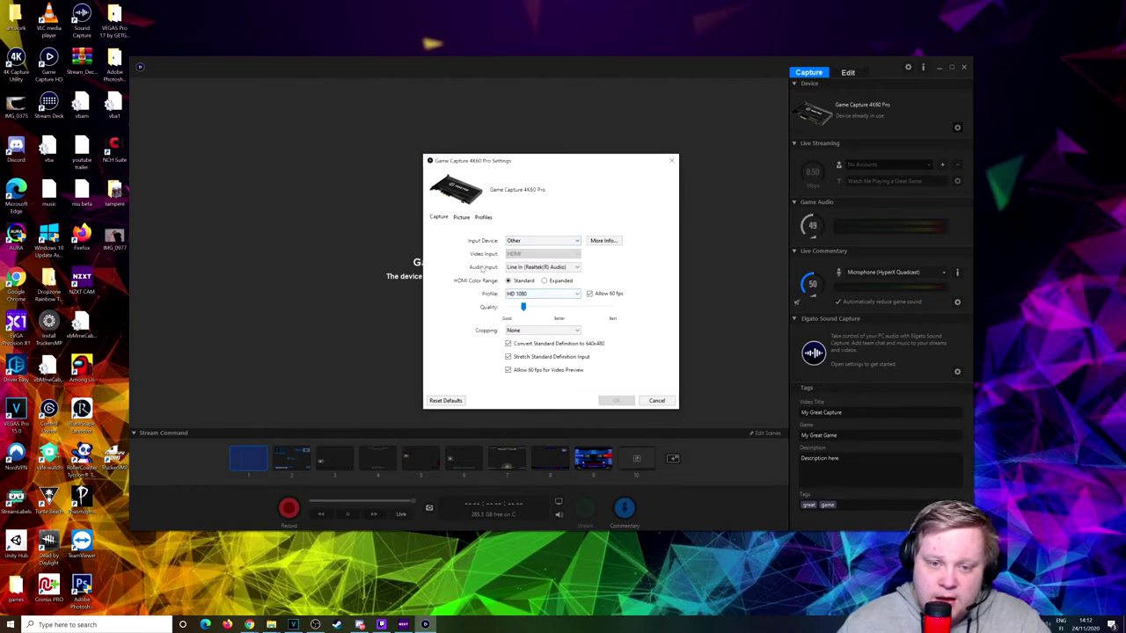
left_click(517, 271)
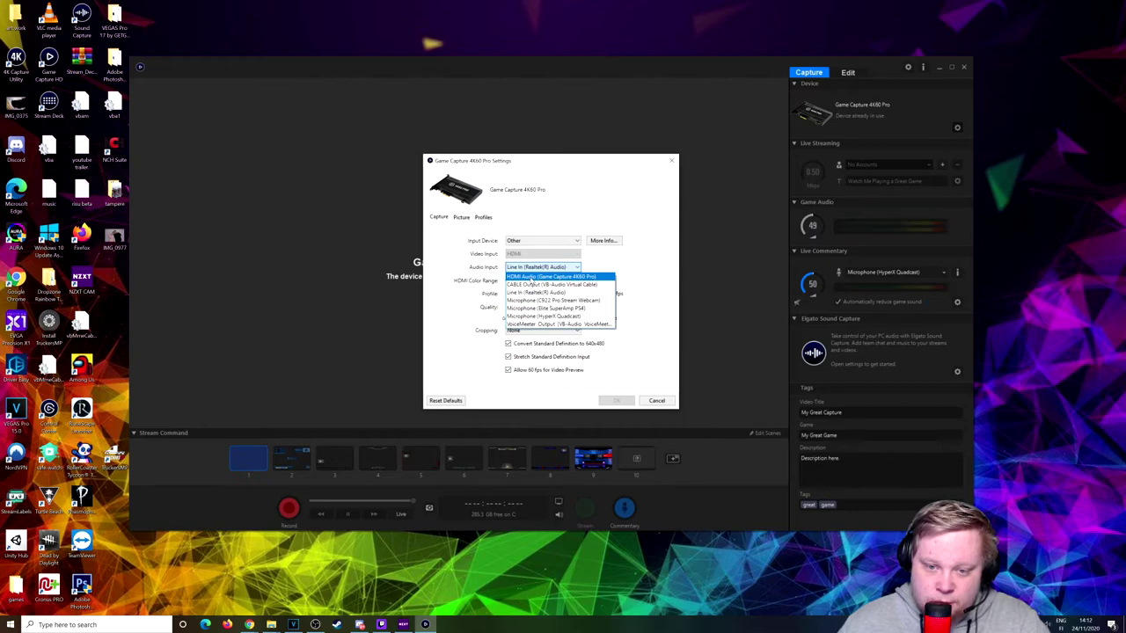
left_click(530, 277)
left_click(544, 268)
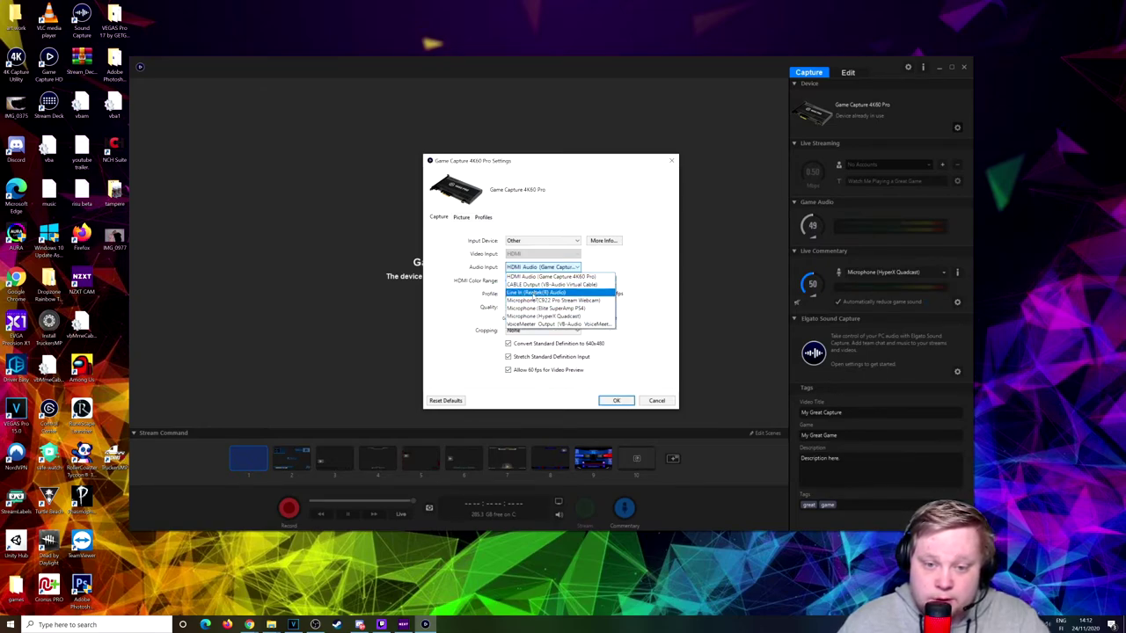
left_click(533, 295)
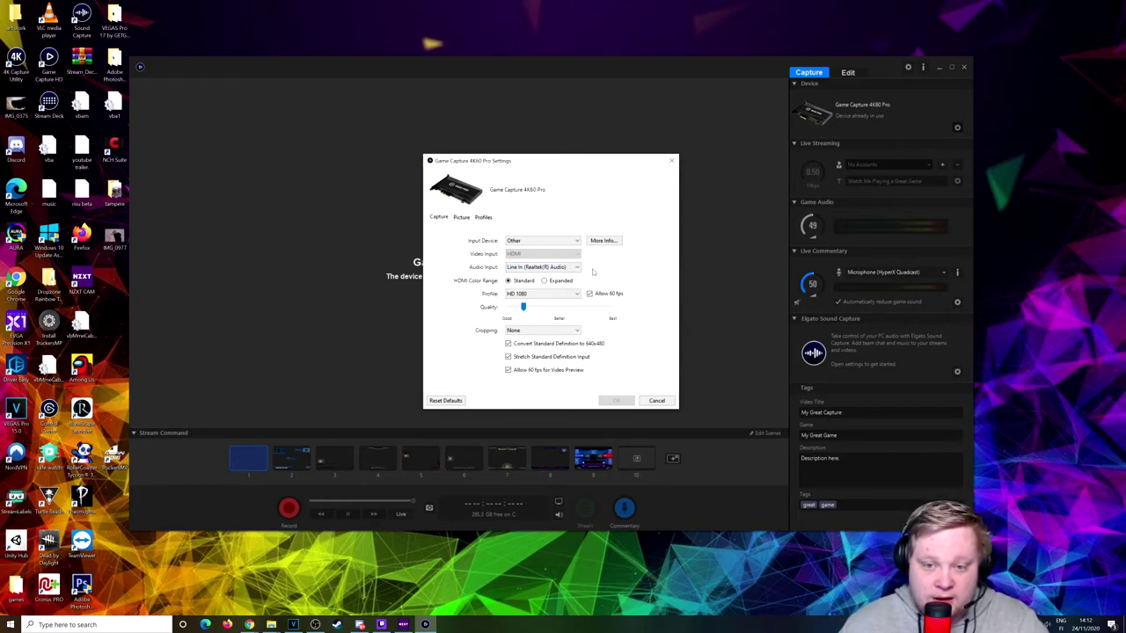
left_click(589, 295)
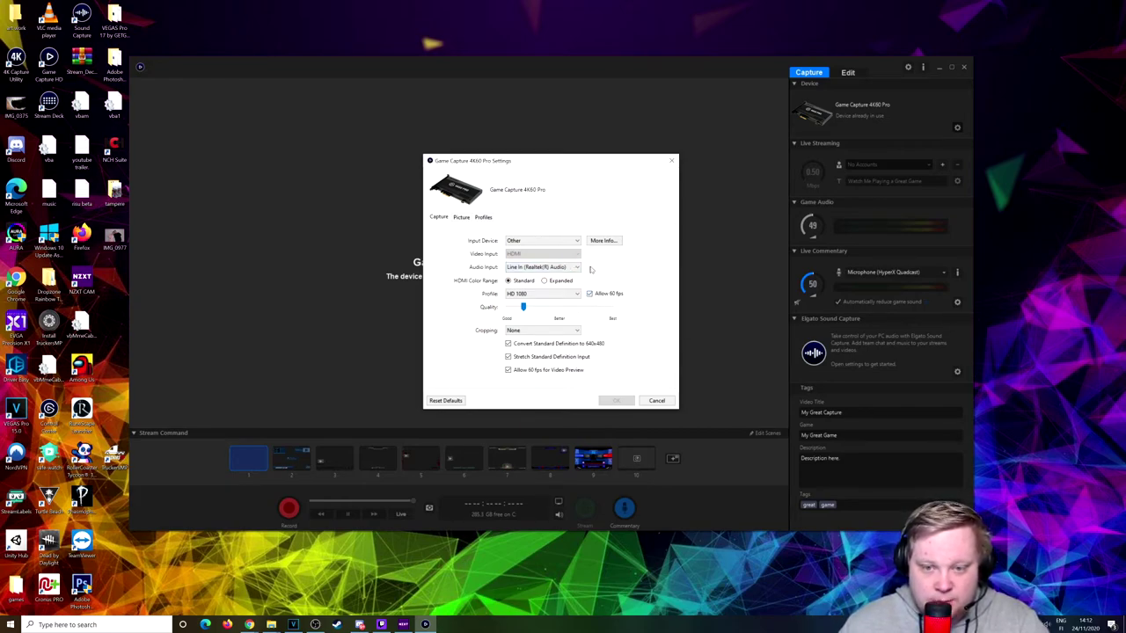
left_click(672, 160)
Close Game Capture HD and open the Elgato source's video configuration in OBS
left_click(966, 68)
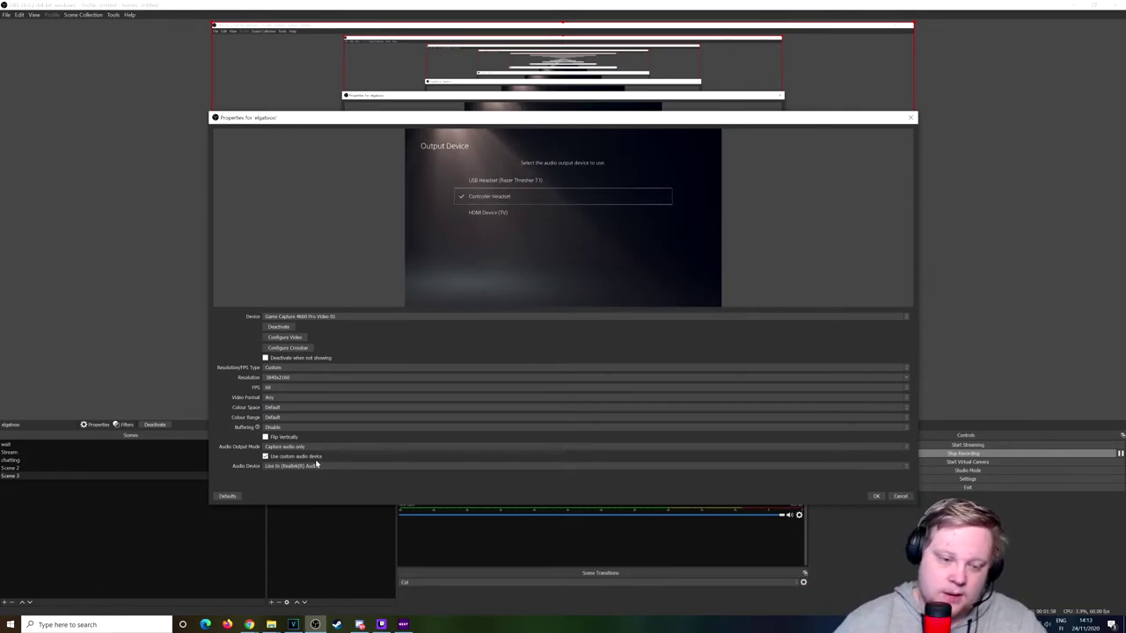
left_click(284, 336)
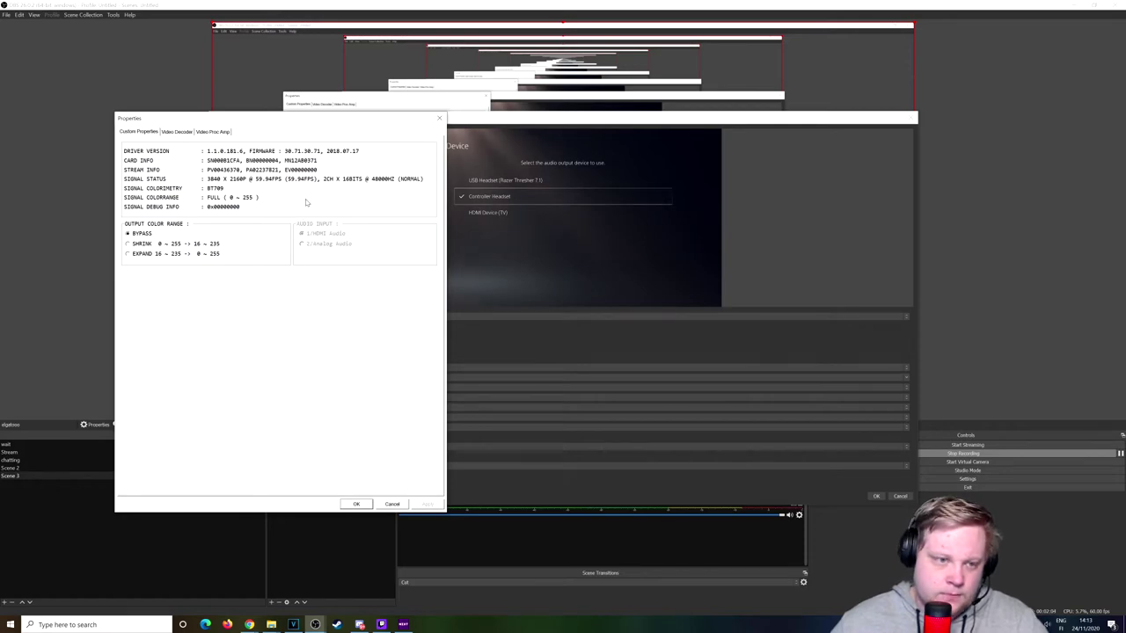
left_click(439, 118)
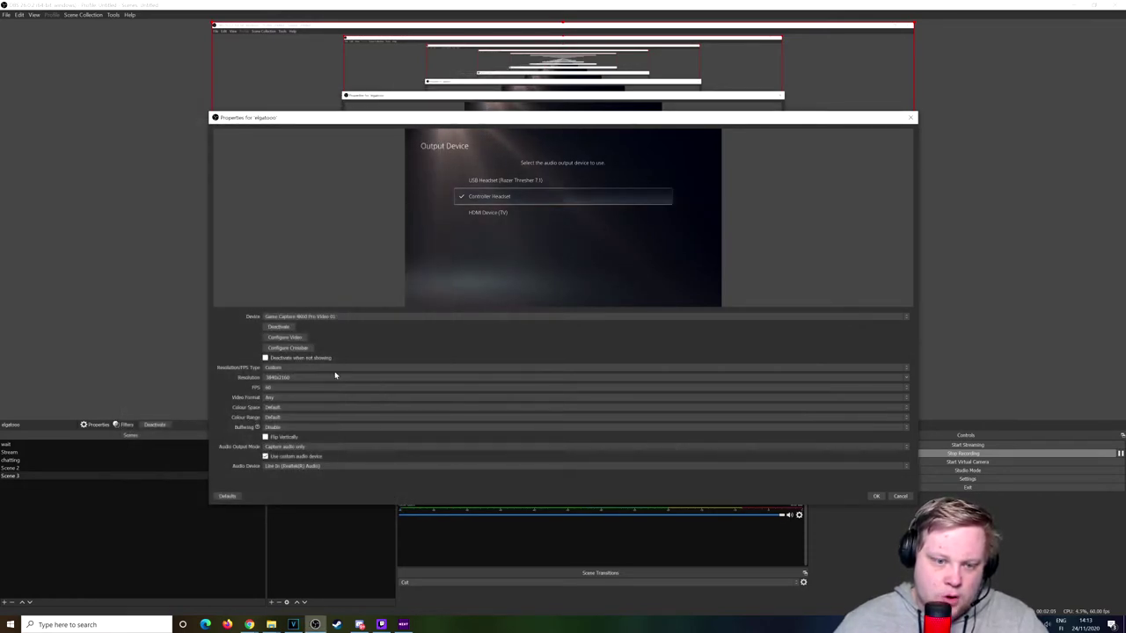
left_click(303, 339)
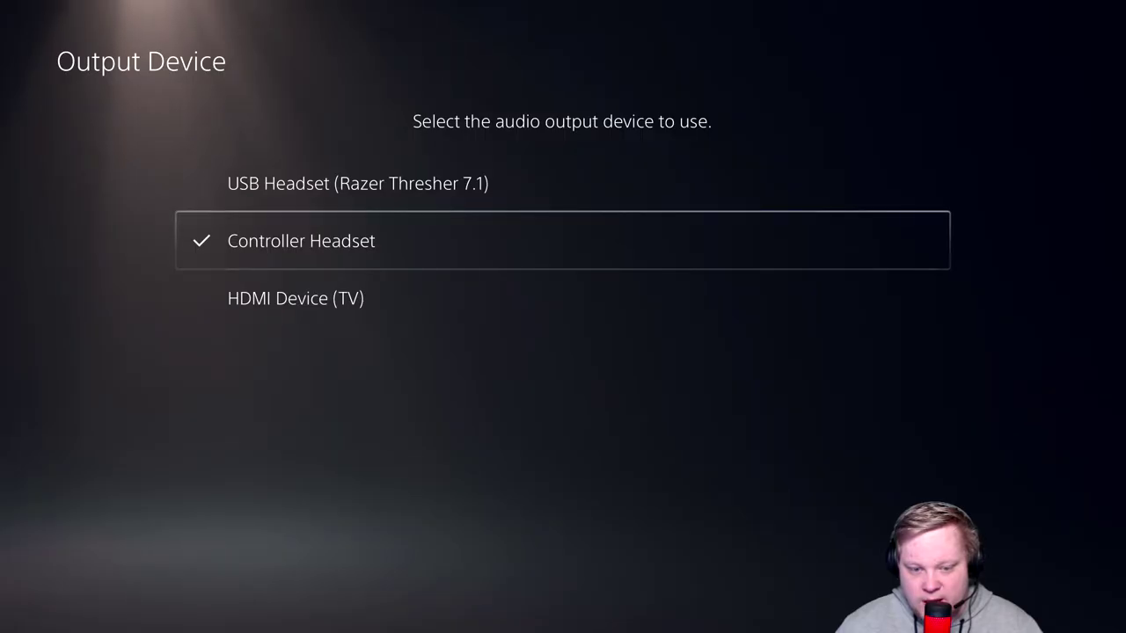
Back on the PS5 Output Device list, highlight USB Headset while Controller Headset stays checked
key("Up")
Exit Settings to the home screen and settle on Call of Duty: Black Ops Cold War
key("Escape")
key("Escape")
key("Escape")
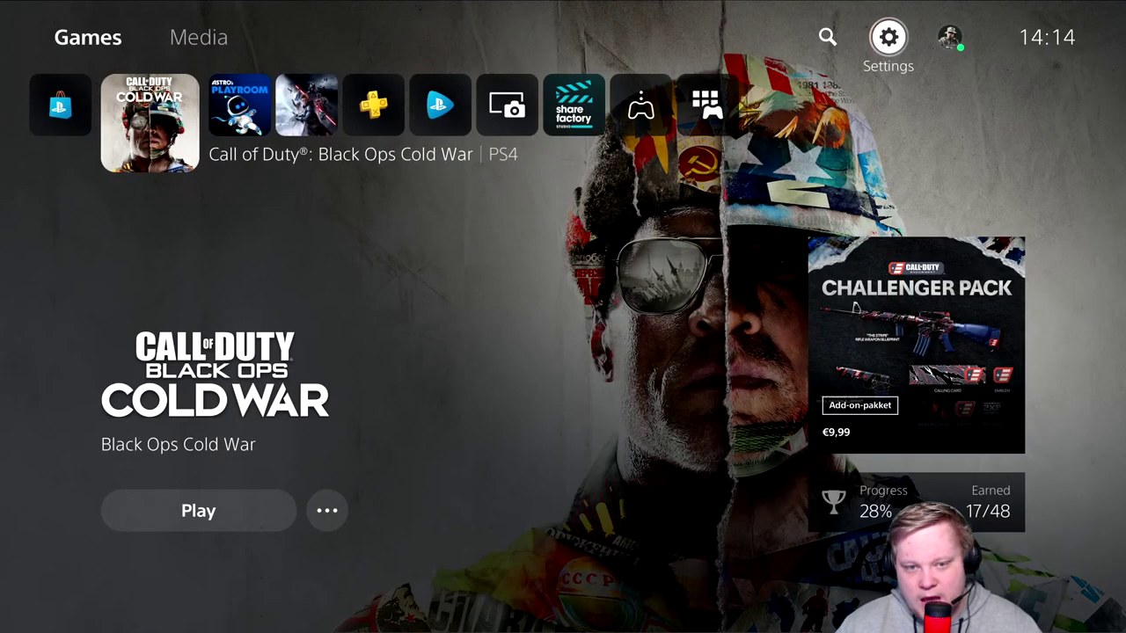
key("Down")
key("Right")
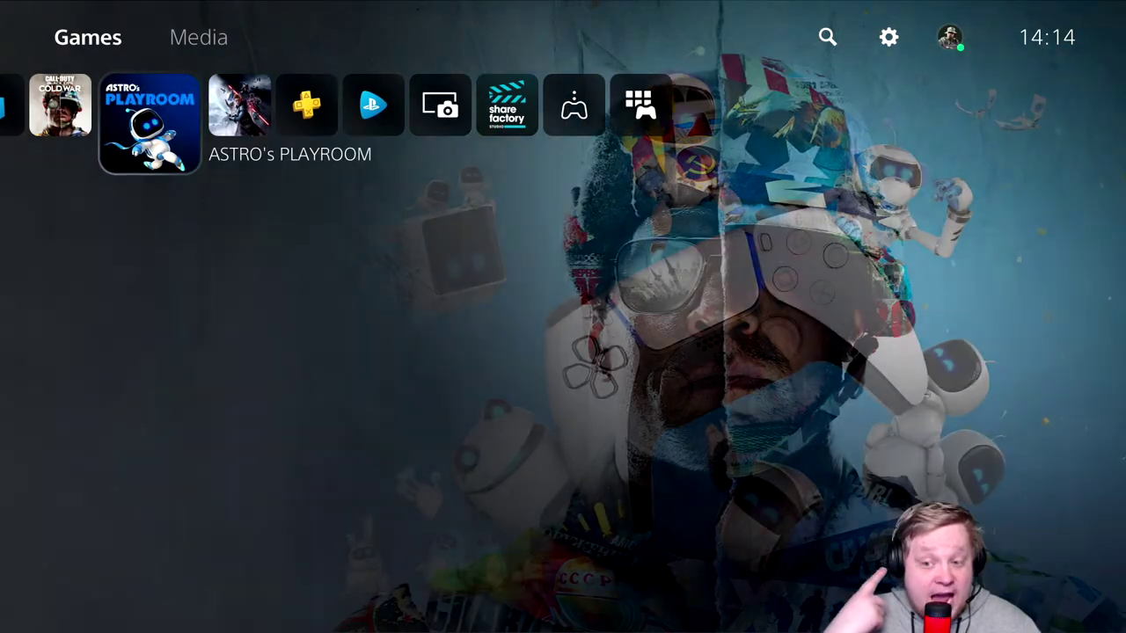
key("Left")
key("Left")
key("Right")
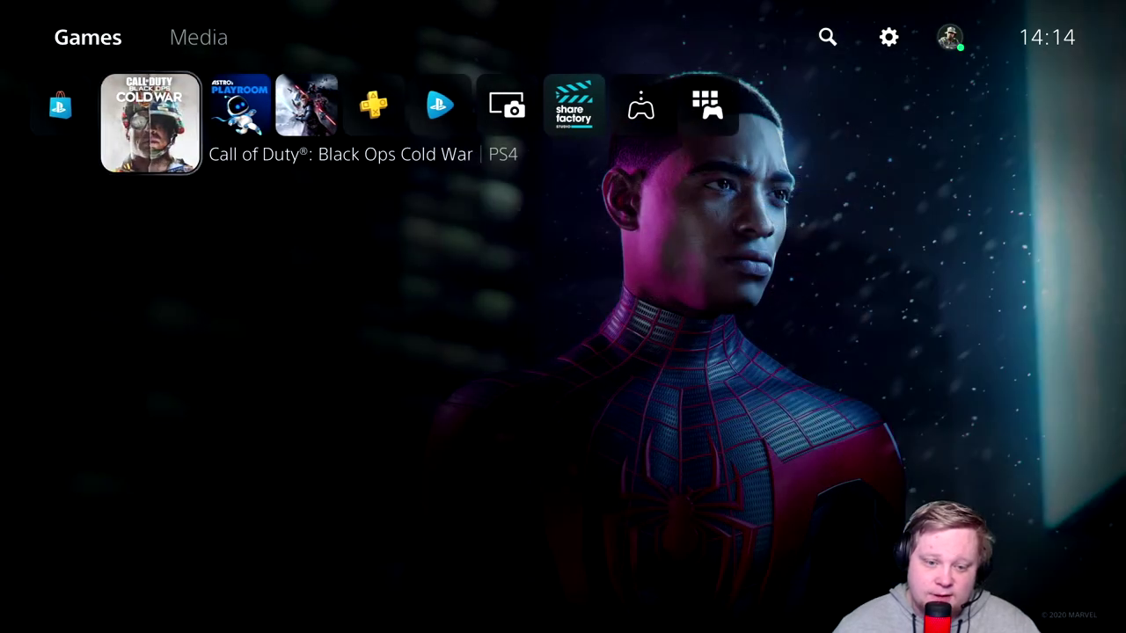